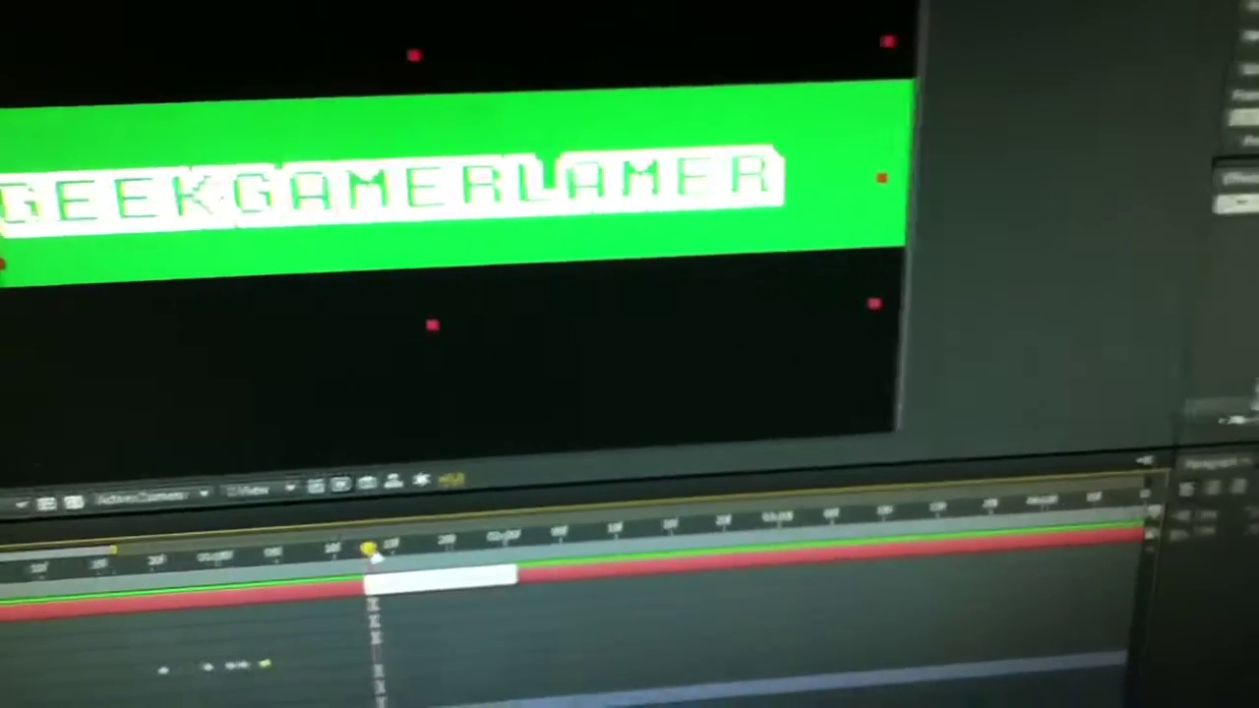
Scrub the timeline to watch the GEEKGAMERLAMER title blur and sharpen onto the green bar
mouse_move(325, 595)
mouse_down()
mouse_move(280, 639)
mouse_move(315, 657)
mouse_up()
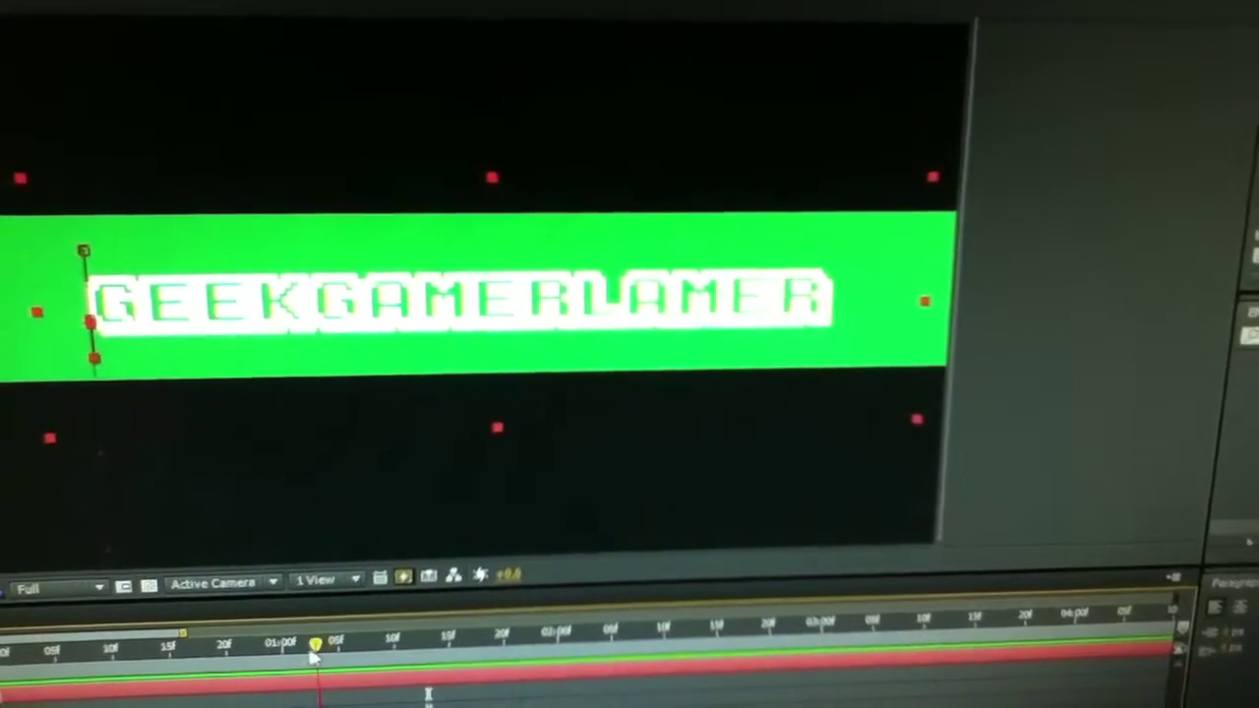
mouse_move(295, 654)
mouse_down()
mouse_move(271, 654)
mouse_move(330, 644)
mouse_up()
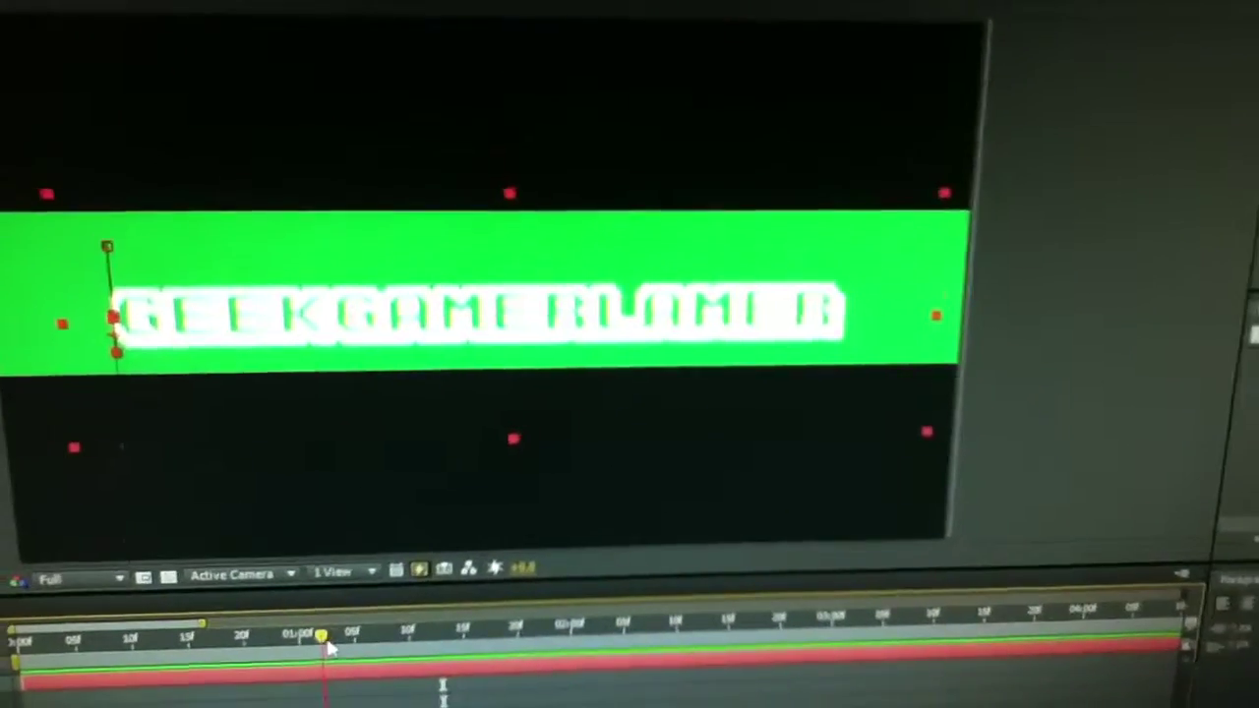